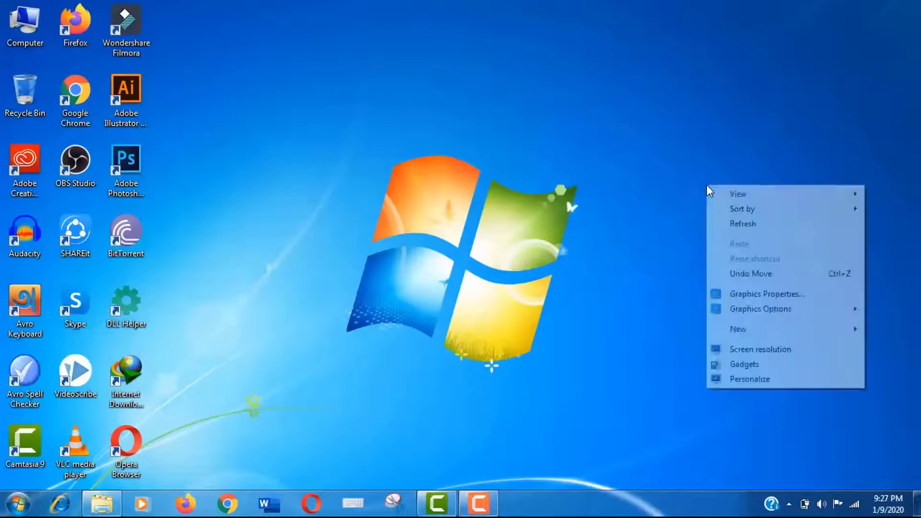
- Refresh the Windows desktop before launching Google Chrome
left_click(730, 227)
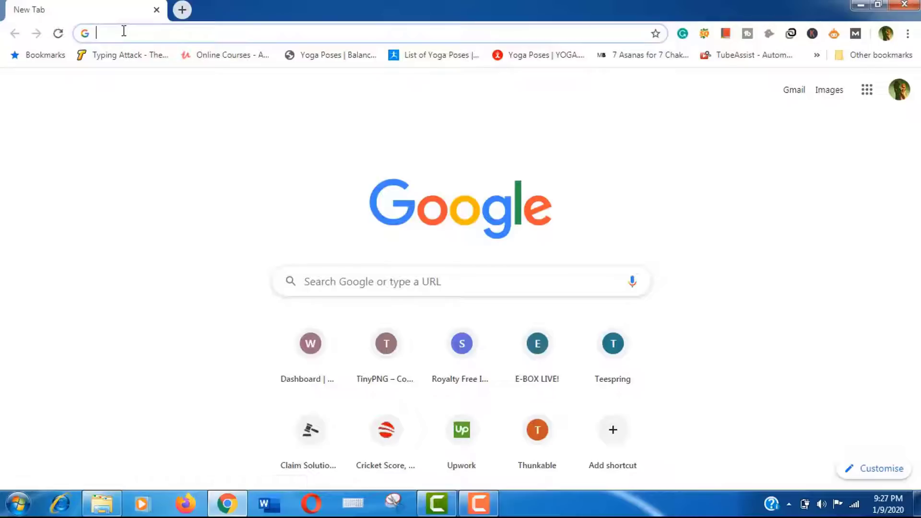
type("share")
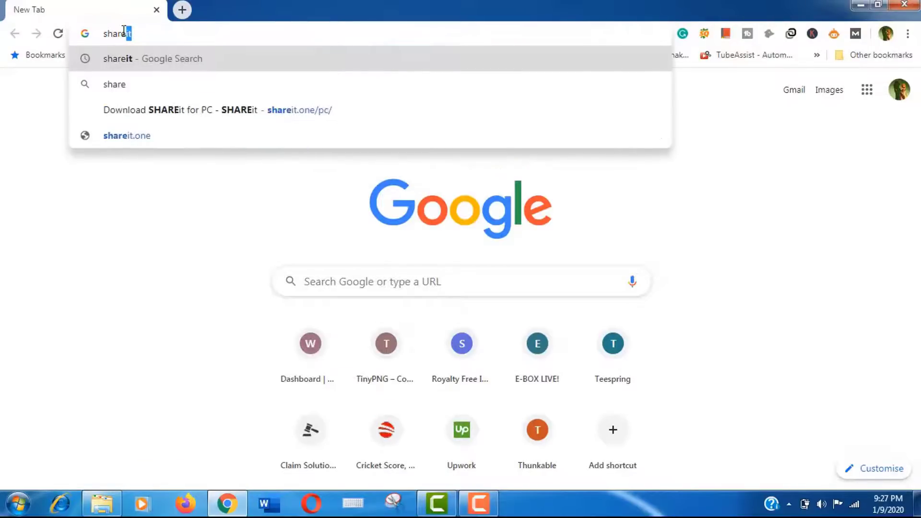
- Search for shareit and reach the shareit.one download page via the 'Download SHAREit for PC' article
key("Return")
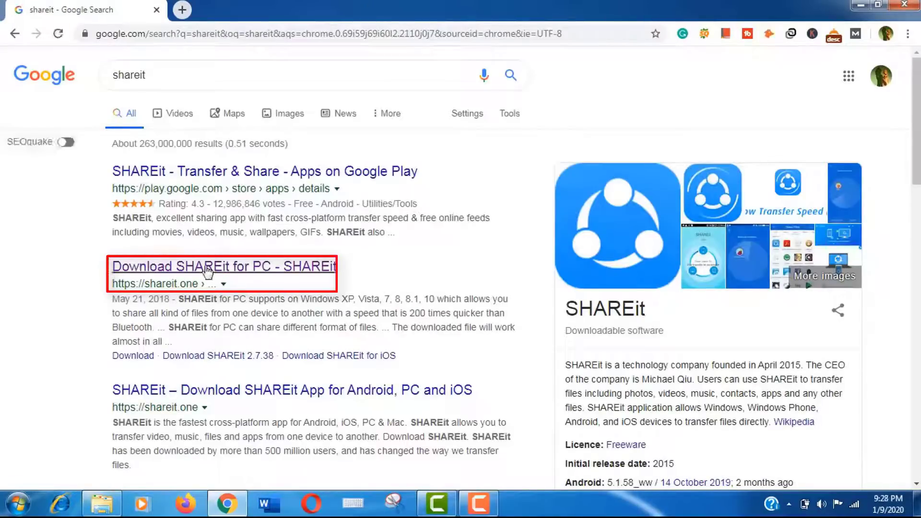
left_click(207, 270)
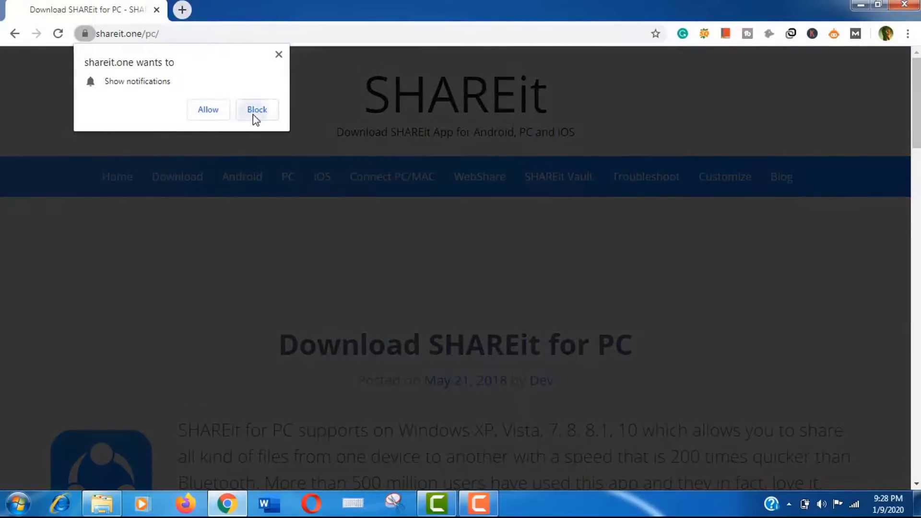
left_click(253, 115)
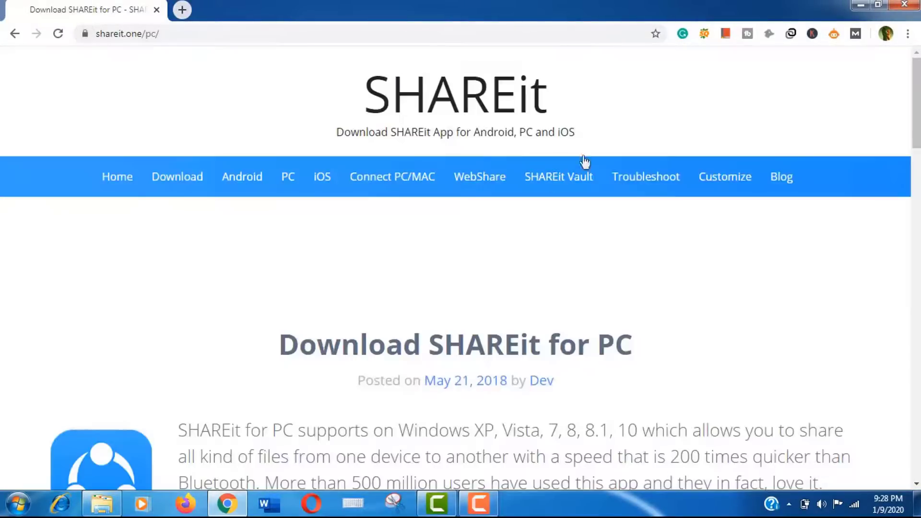
scroll(858, 92, "down", 5)
scroll(650, 220, "down", 2)
scroll(651, 221, "down", 5)
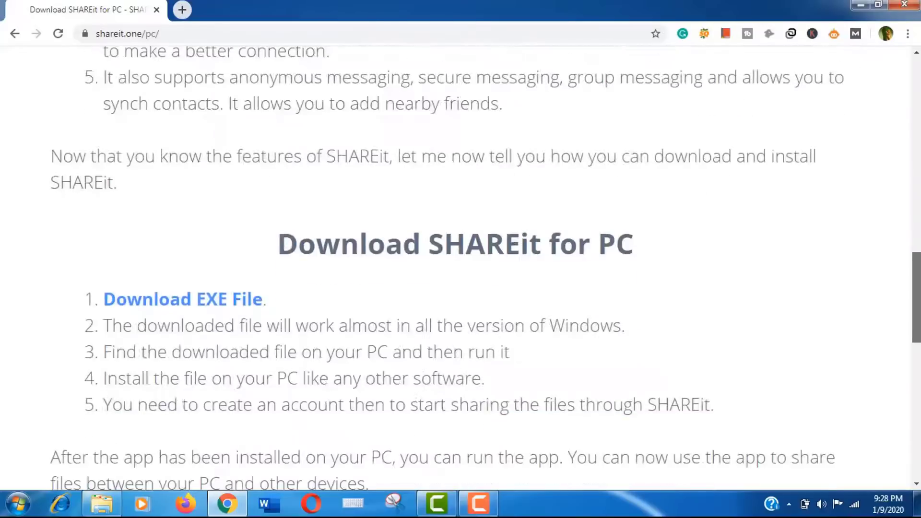
scroll(650, 221, "up", 1)
scroll(650, 221, "down", 1)
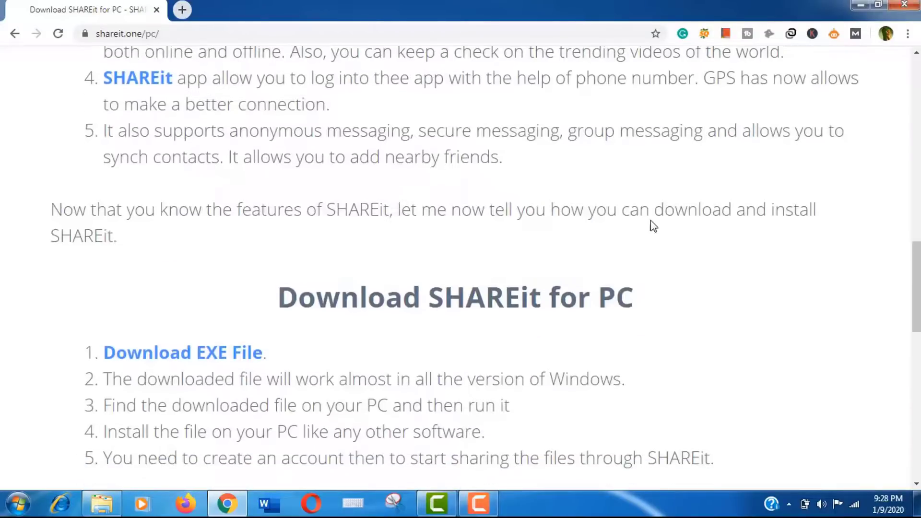
left_click(221, 360)
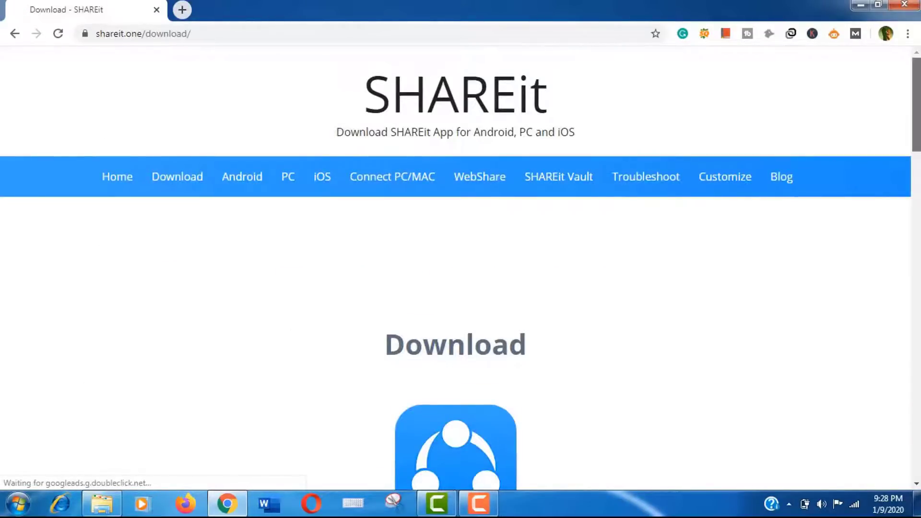
left_click_drag(916, 141, 915, 236)
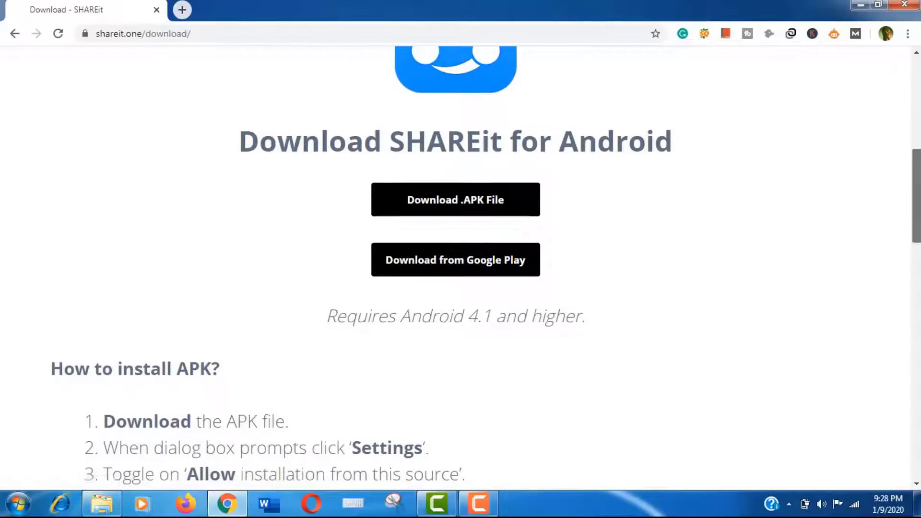
left_click_drag(916, 196, 916, 344)
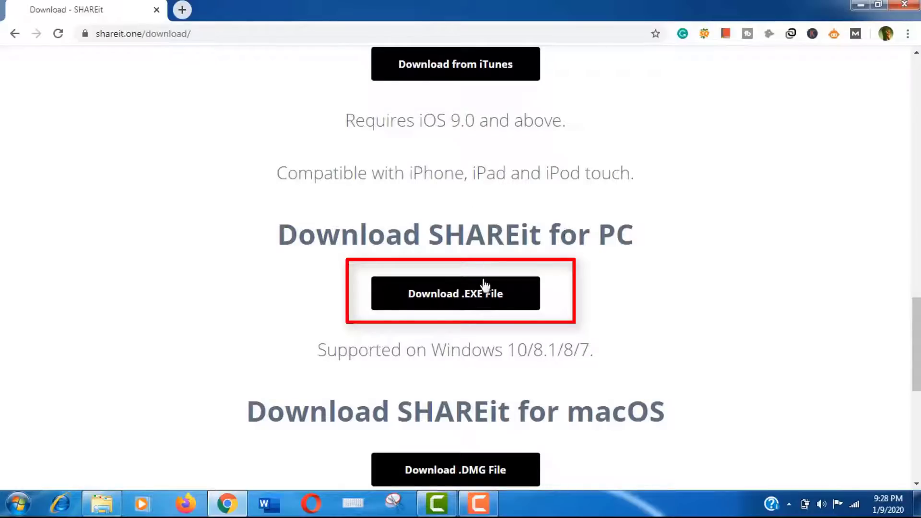
- Start the SHAREit-KCWEB.exe installer download, pause it, and minimize Chrome
left_click(476, 305)
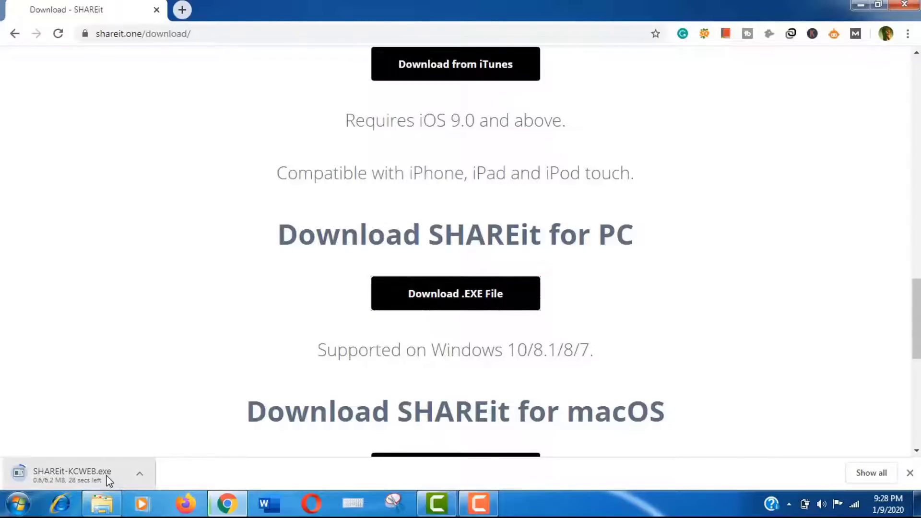
left_click(139, 478)
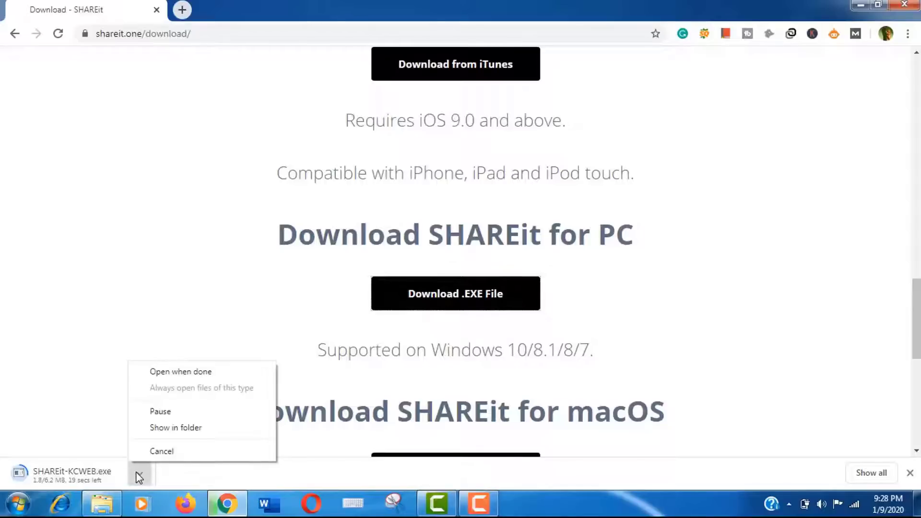
left_click(168, 412)
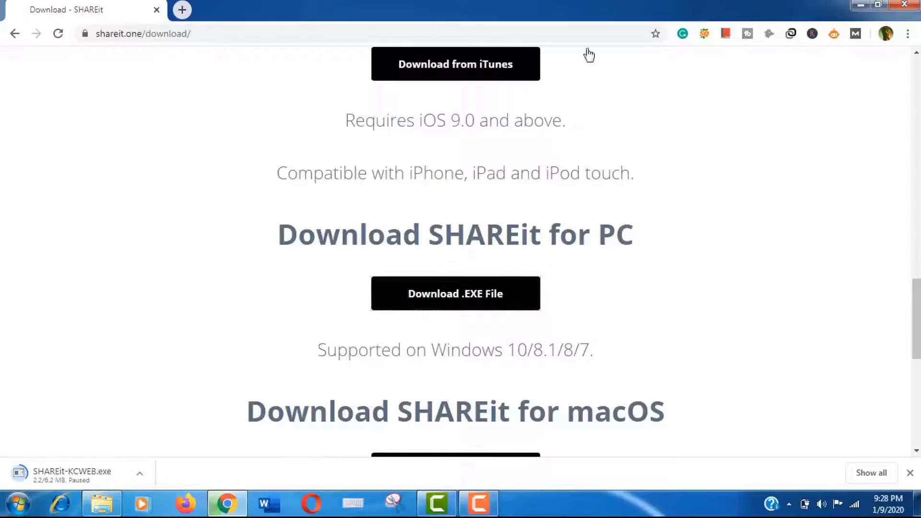
left_click(860, 5)
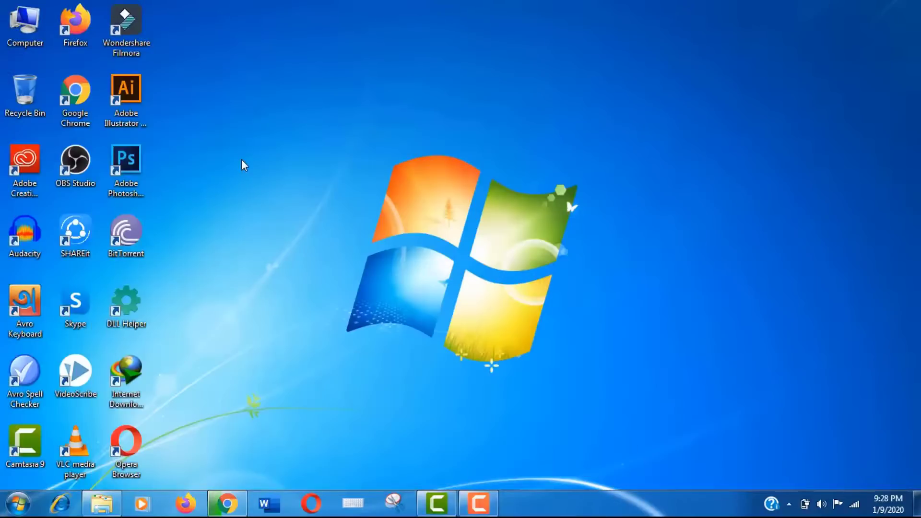
- Refresh the desktop and launch SHAREit from its shortcut to the Connect to PC screen
right_click(241, 159)
left_click(273, 198)
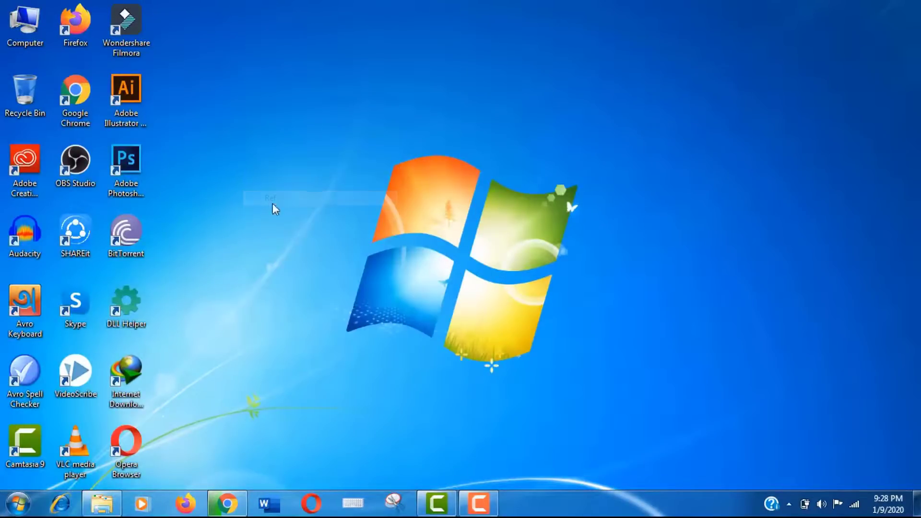
left_click(82, 238)
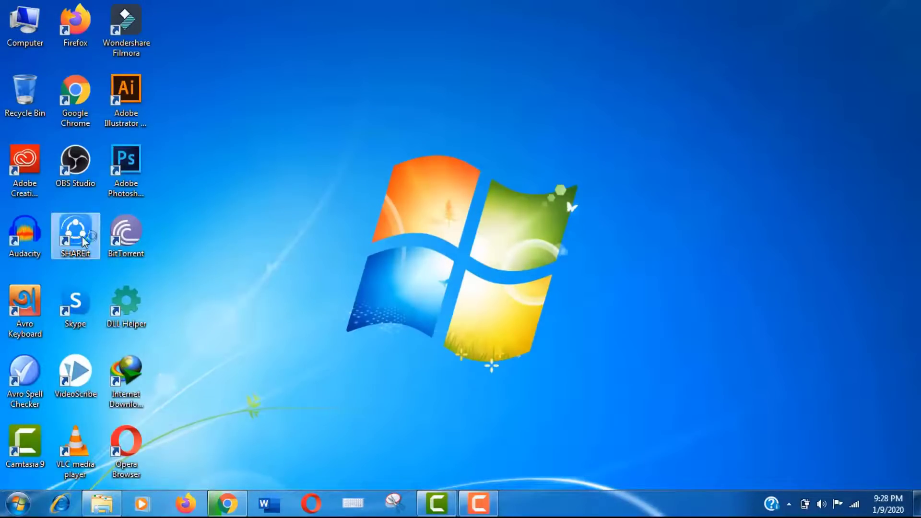
double_click(82, 238)
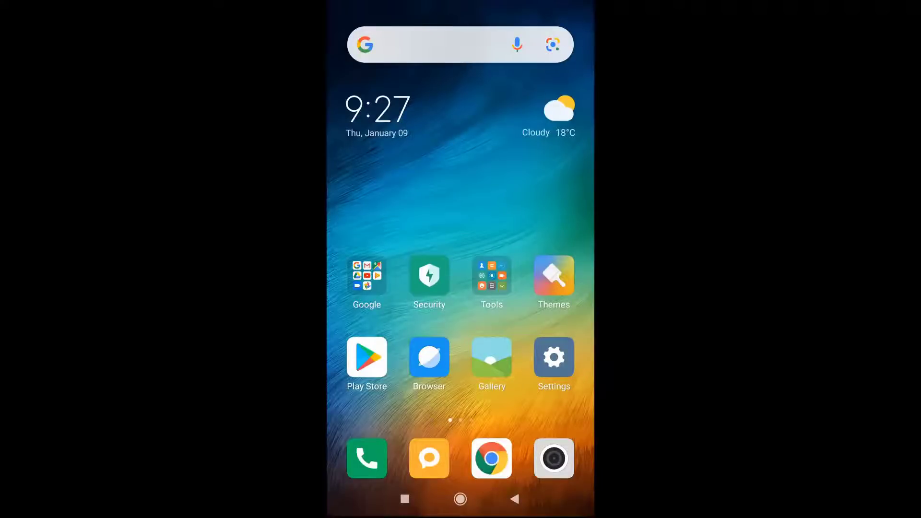
- Search the Play Store for shareit and view the SHAREit app's store page
mouse_move(547, 216)
left_mouse_down()
mouse_move(374, 216)
mouse_move(547, 216)
left_mouse_up()
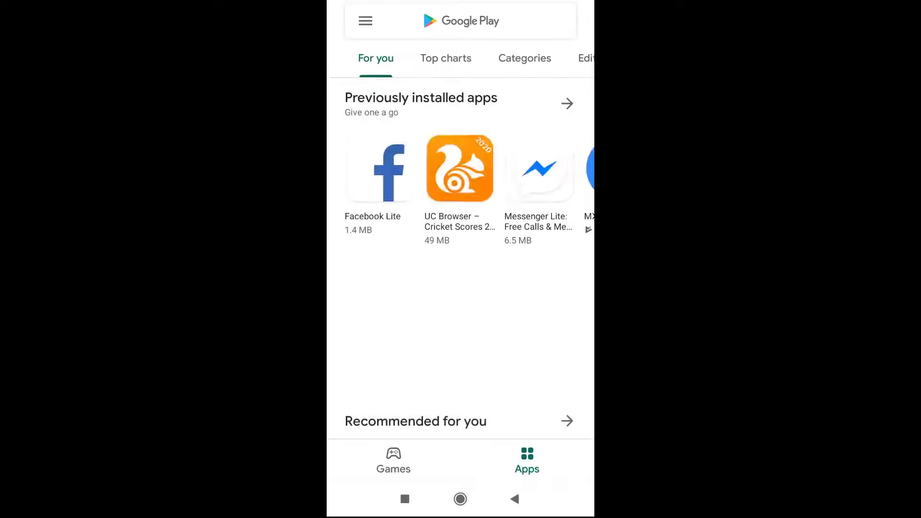
left_click(461, 20)
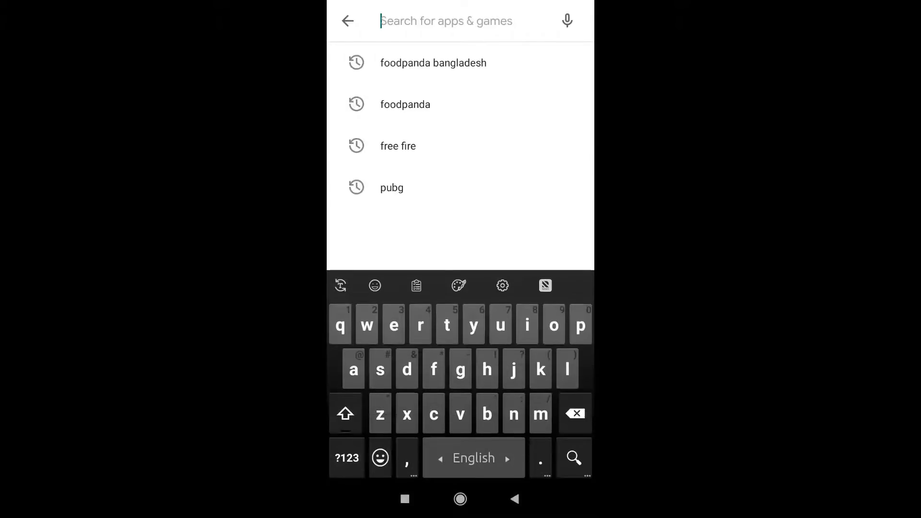
type("shareit")
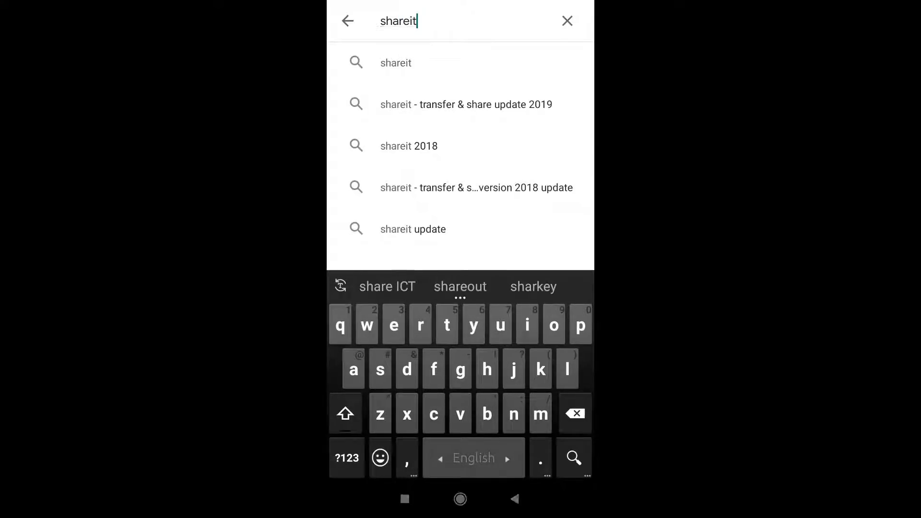
key("Return")
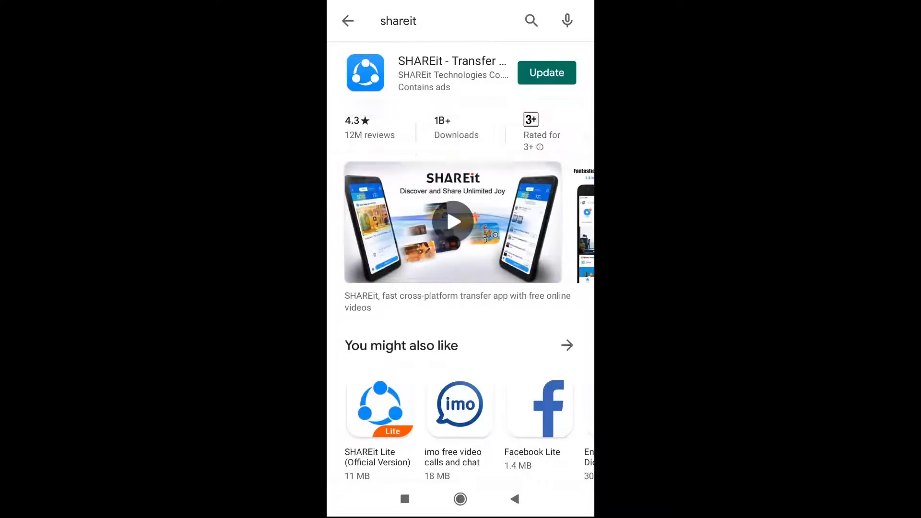
left_click(452, 72)
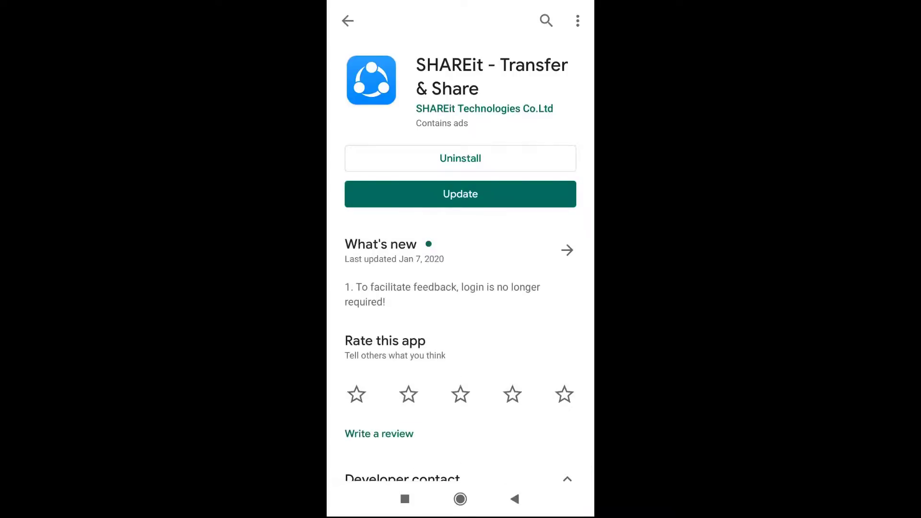
scroll(461, 288, "down", 2)
scroll(460, 288, "down", 2)
scroll(460, 288, "down", 3)
scroll(460, 287, "down", 3)
scroll(461, 287, "down", 1)
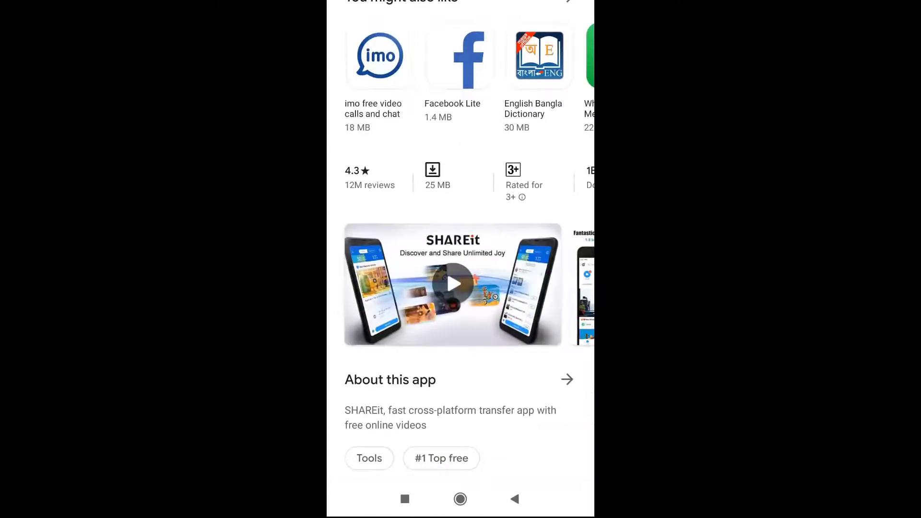
scroll(461, 287, "up", 10)
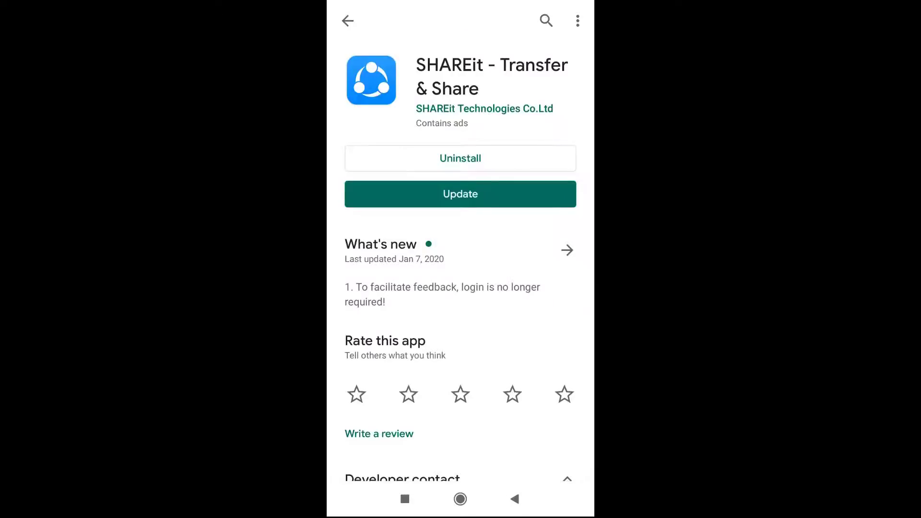
- Leave the store page and launch SHAREit from the phone's home screen
left_click(459, 499)
left_click_drag(547, 302, 363, 303)
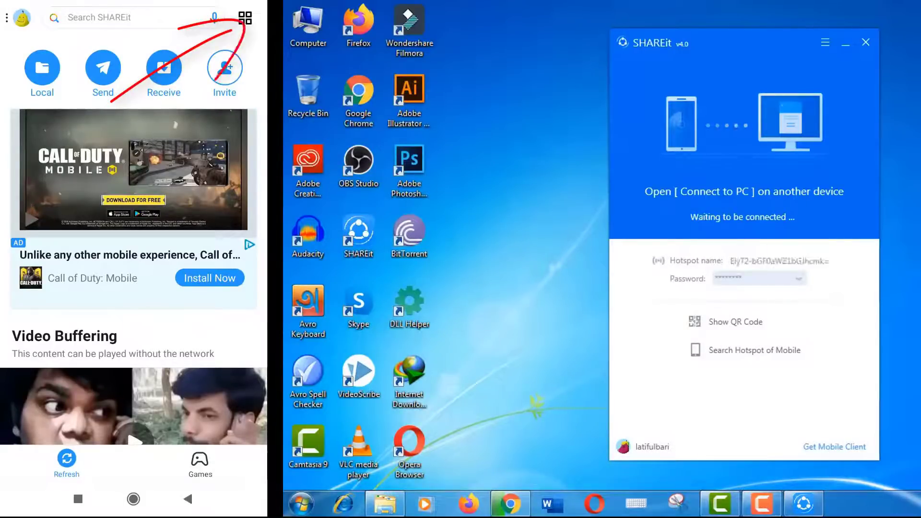
- Choose Connect PC on the phone and connect to the found PC (Redmi6A shown on the PC side)
left_click(245, 17)
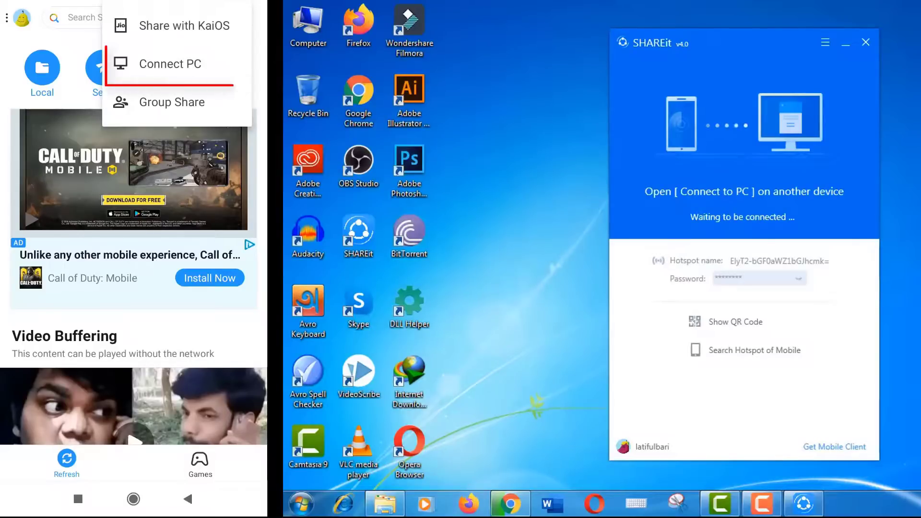
left_click(164, 63)
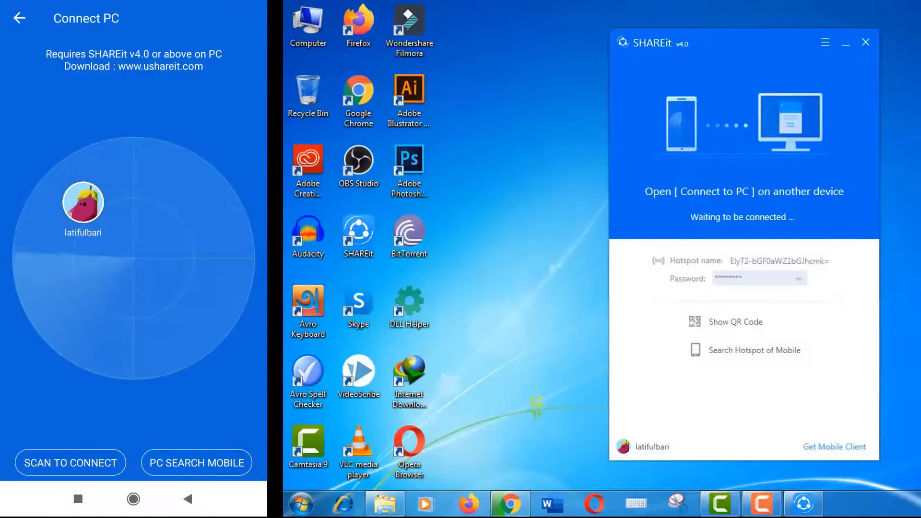
left_click(83, 202)
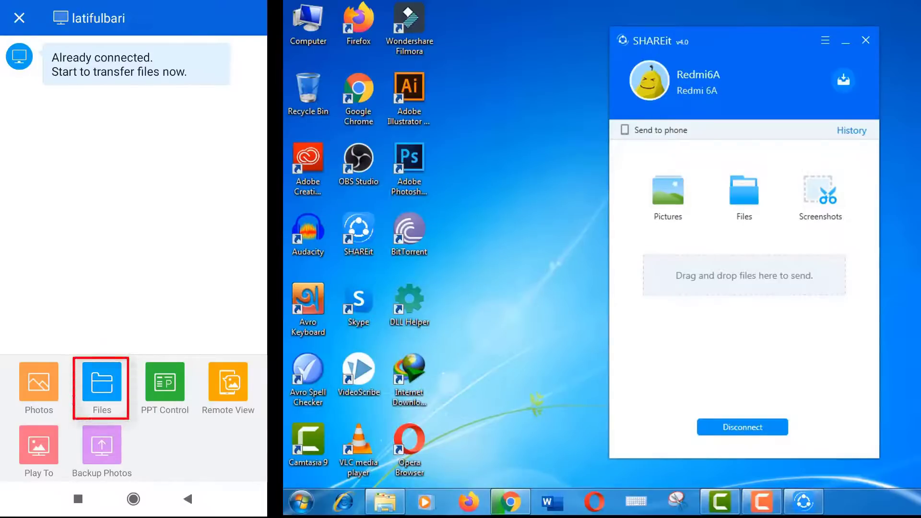
- Select The New Mutants trailer MP4 from Internal shared storage > Download and send it to the PC
left_click(102, 383)
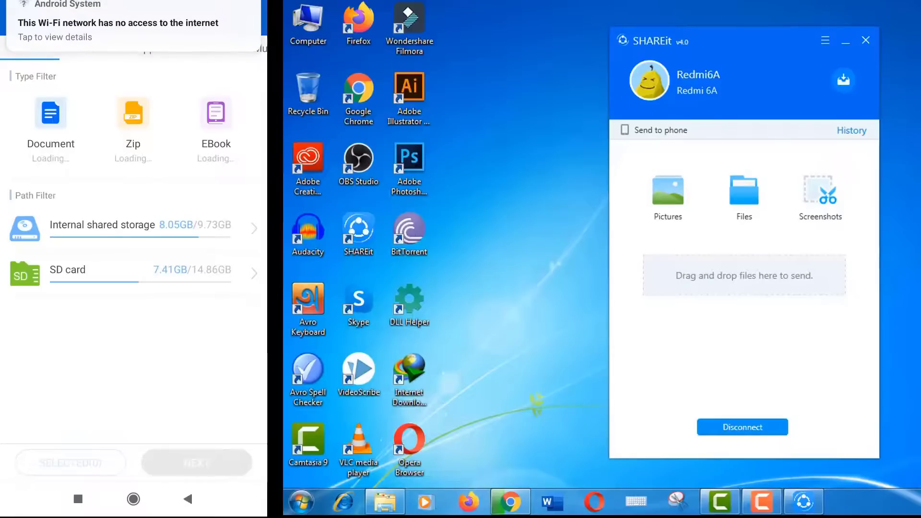
left_click(136, 225)
scroll(137, 285, "down", 5)
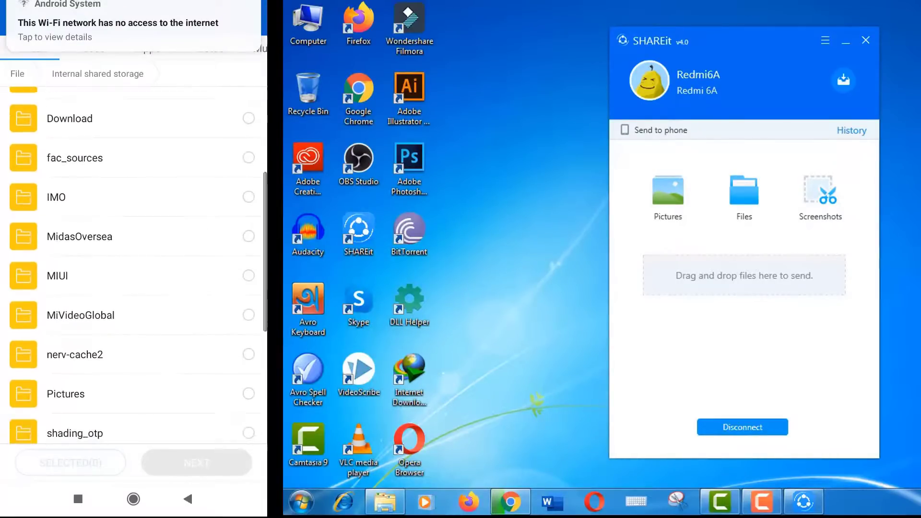
scroll(137, 285, "up", 5)
left_click(69, 303)
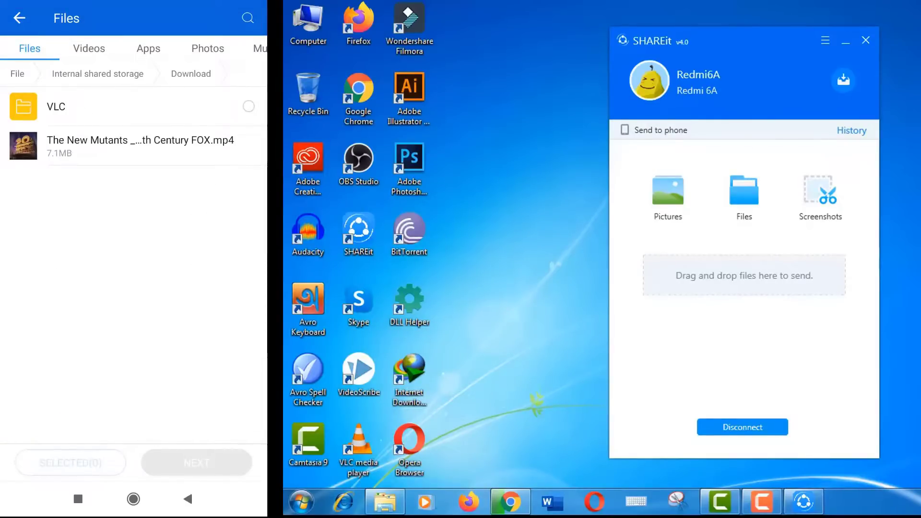
left_click_drag(23, 145, 42, 270)
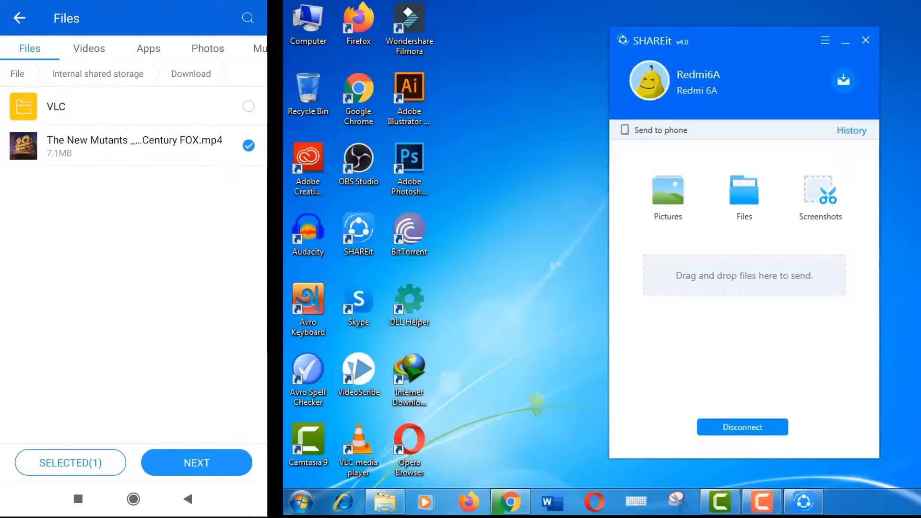
left_click(197, 462)
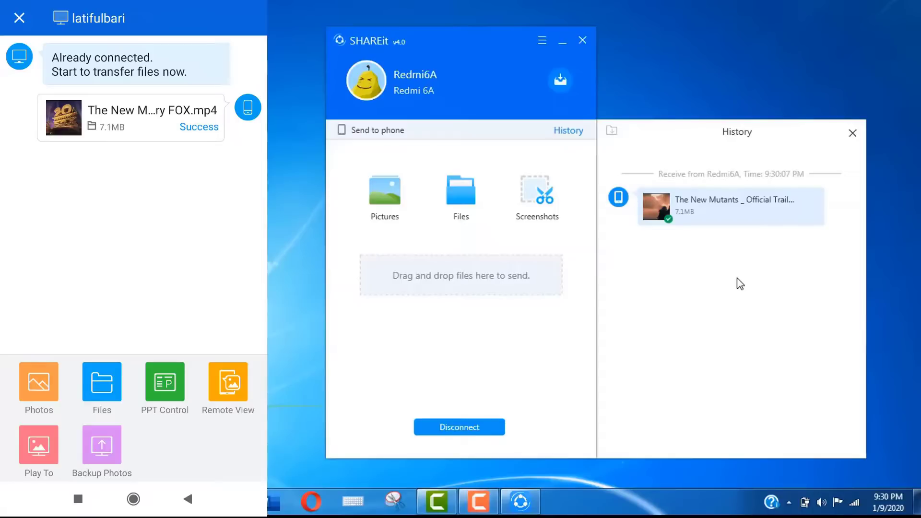
mouse_move(730, 206)
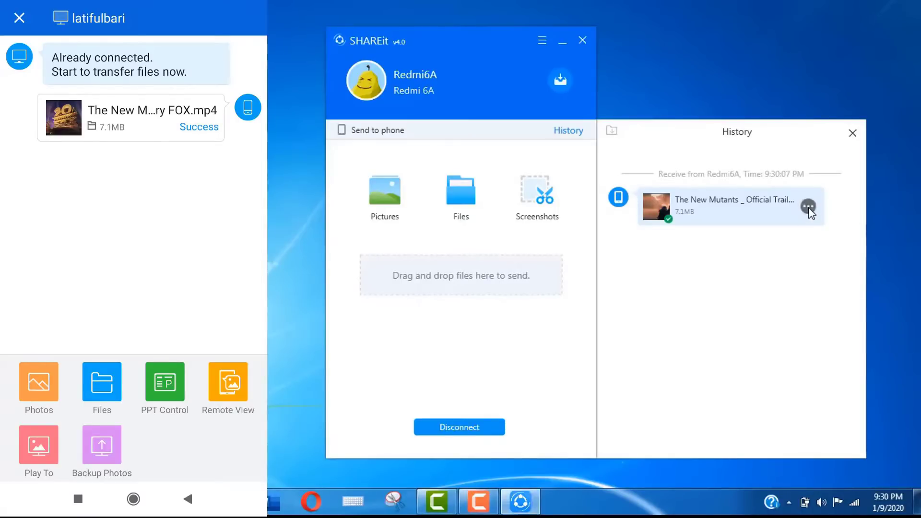
- Open the received video's containing folder and show its path Downloads\SHAREit\Redmi 6A\file
left_click(808, 208)
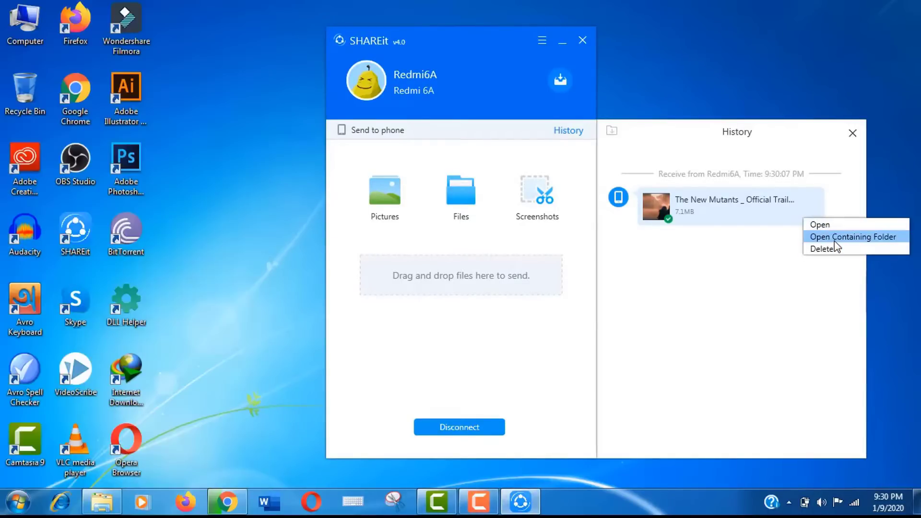
left_click(835, 241)
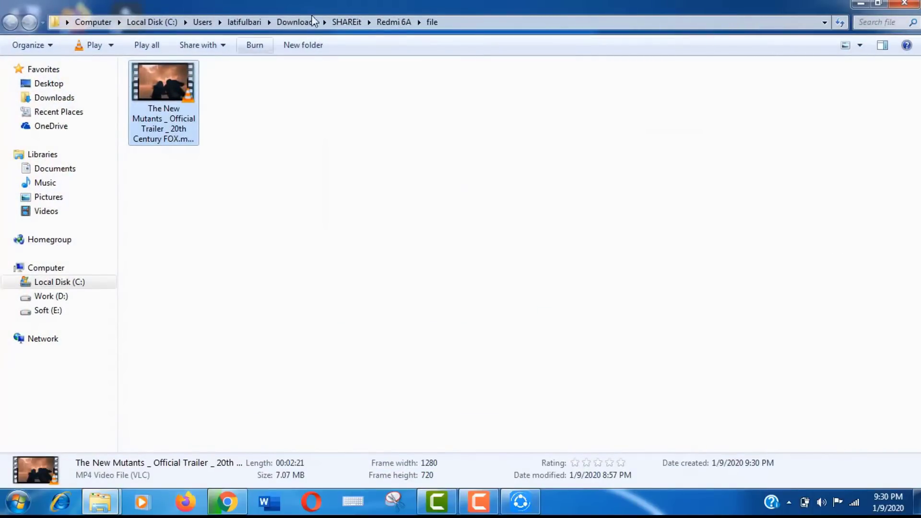
left_click(479, 22)
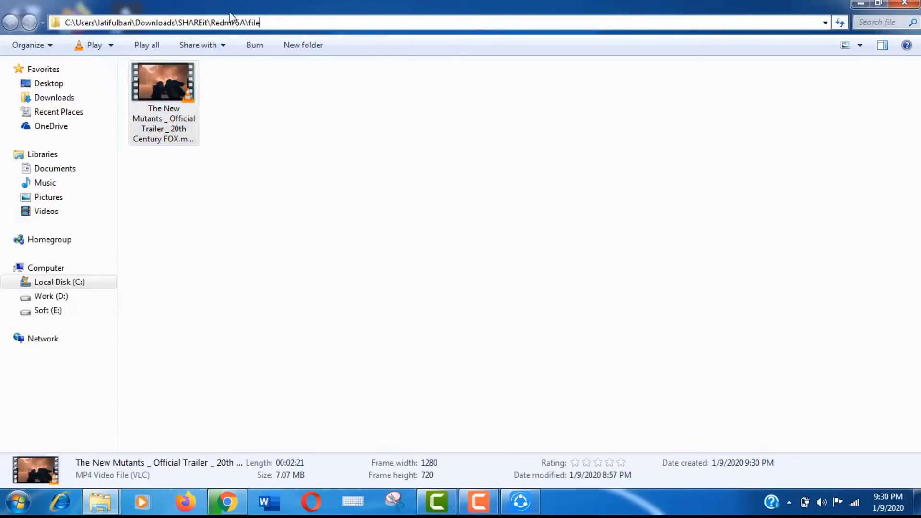